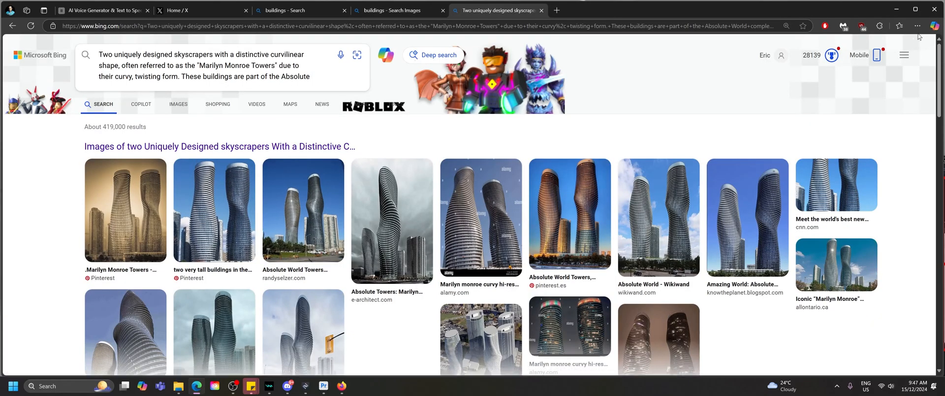
Step: Have Copilot describe the skyscraper image using the prompt "describe image" and copy its answer
click(934, 26)
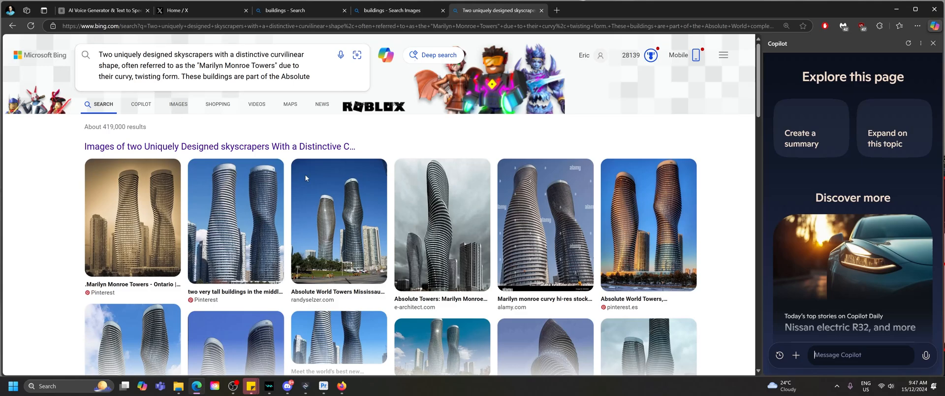
drag(189, 215, 862, 350)
text(describe i)
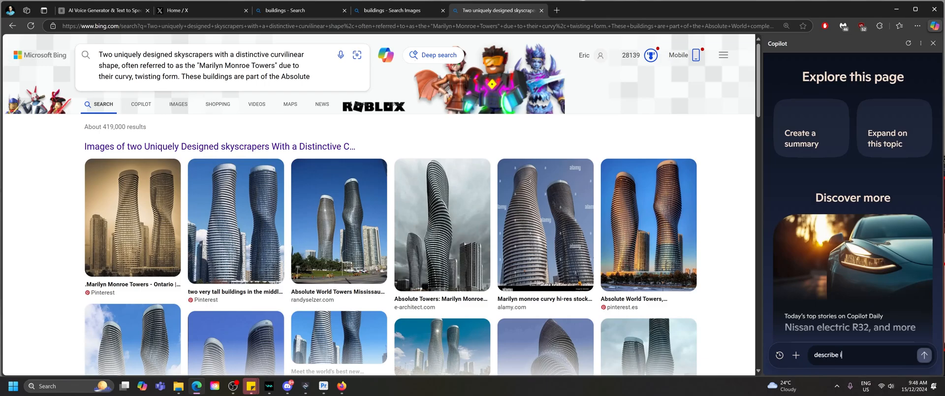
text(mage)
key(Return)
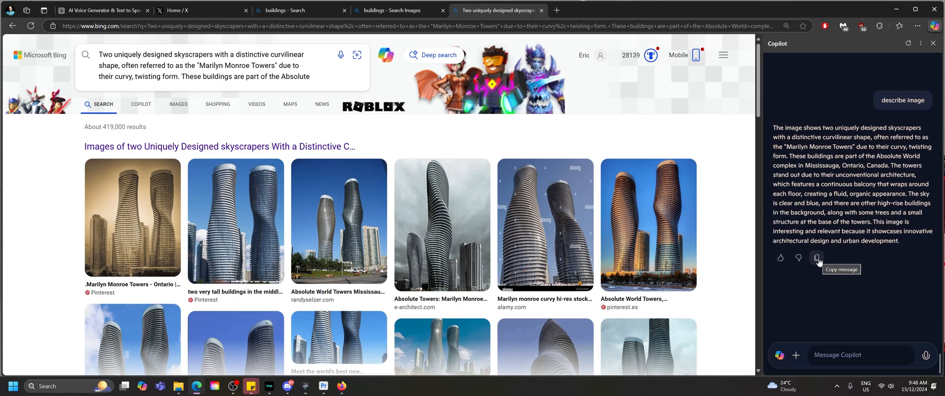
click(817, 258)
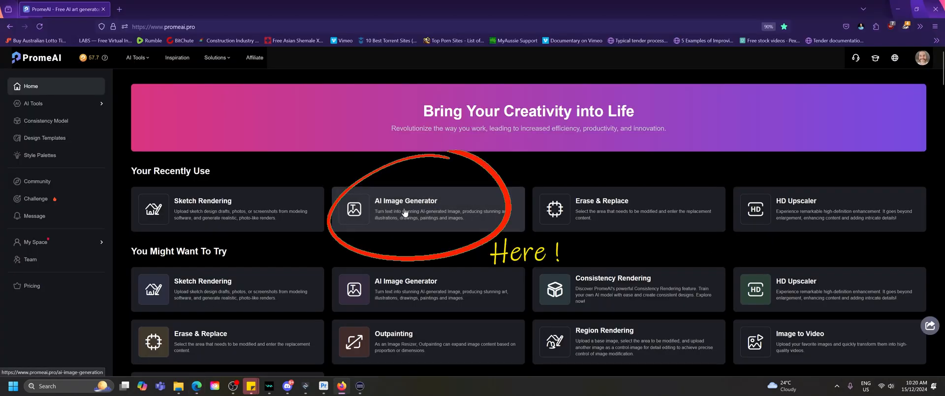
Step: Switch to PromeAI's AI Image Generator, paste the copied description as the prompt with the Cinematic style, and open the scene options
mouse_move(147, 59)
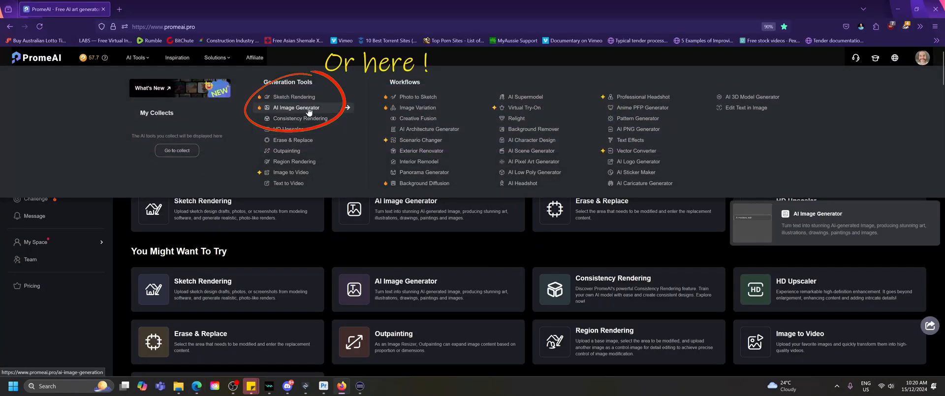
click(307, 111)
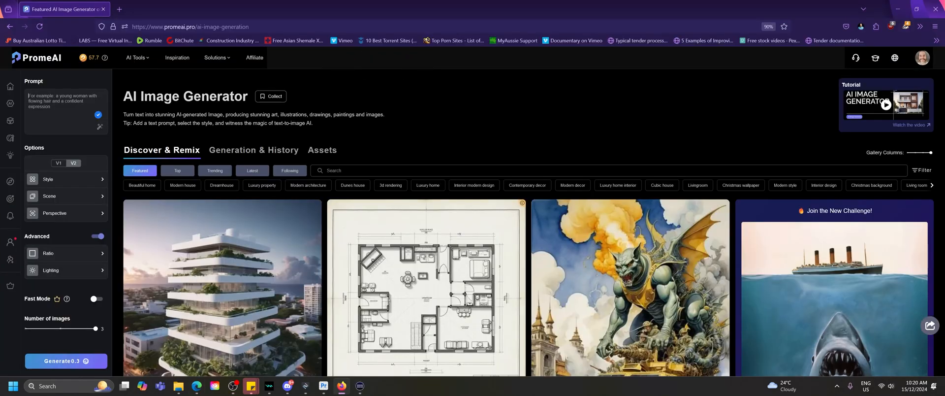
key(ctrl+v)
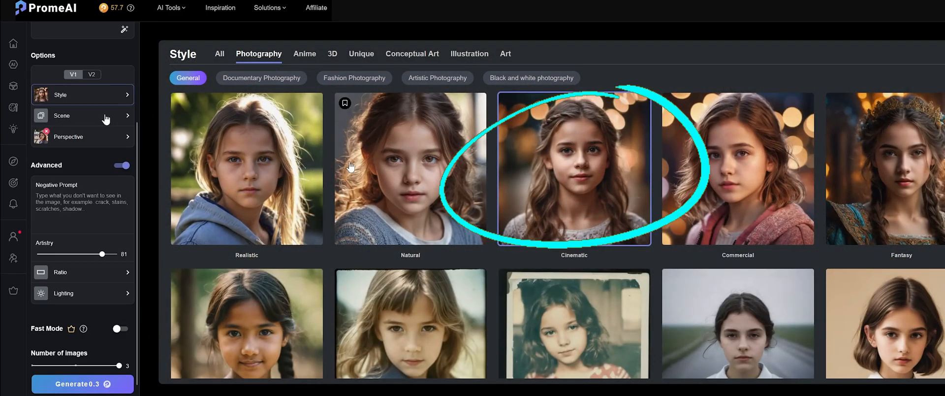
click(106, 119)
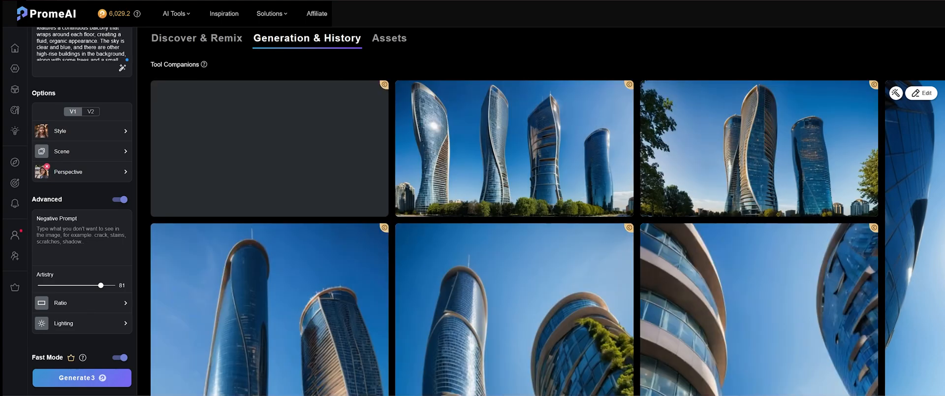
Step: View the generated image of four curved towers at full size and send it to Outpainting
mouse_move(542, 158)
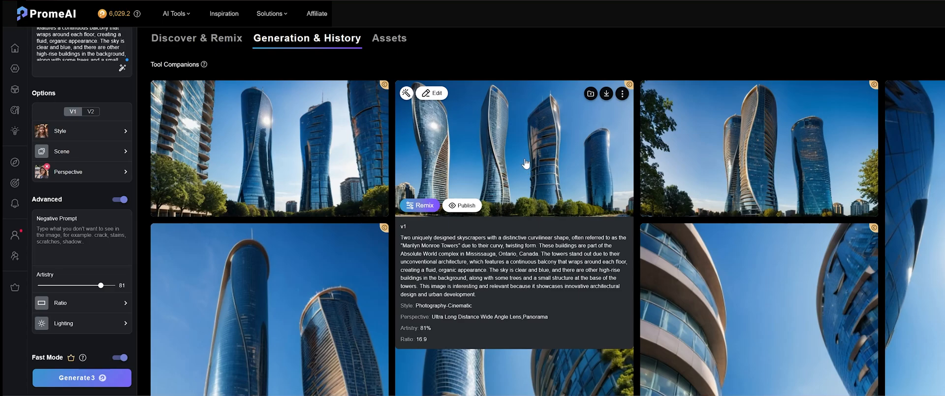
click(525, 162)
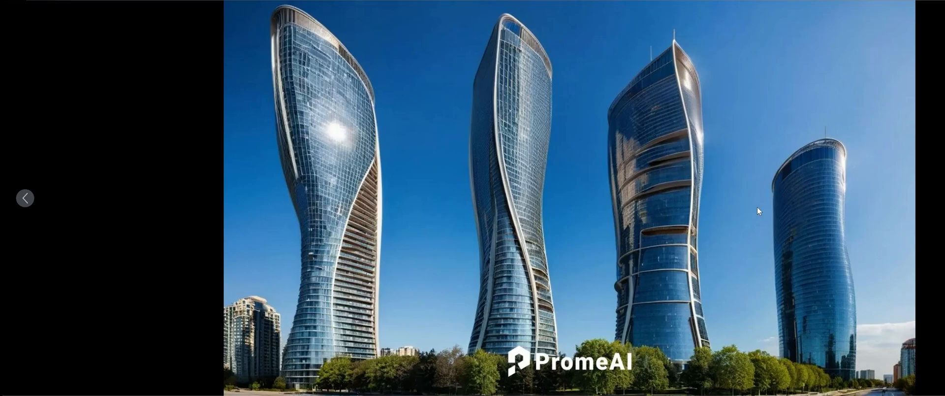
mouse_move(434, 395)
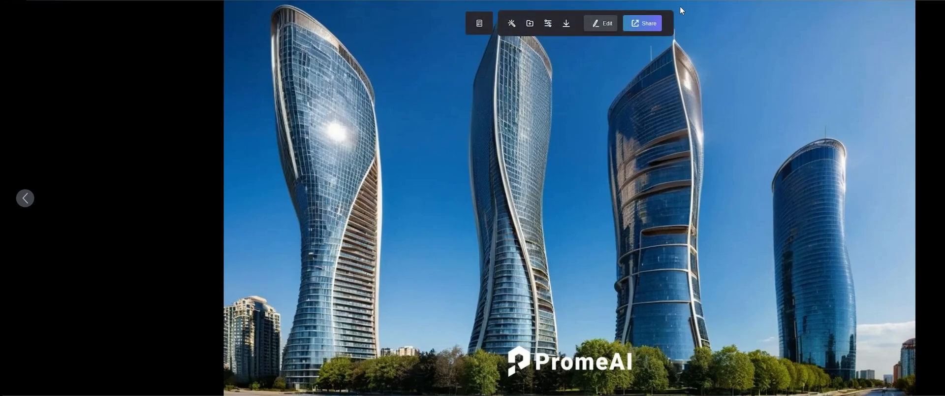
click(601, 24)
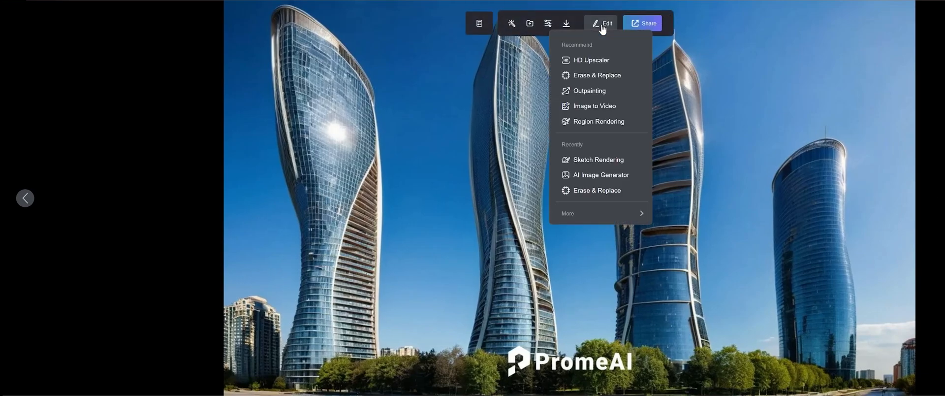
click(580, 91)
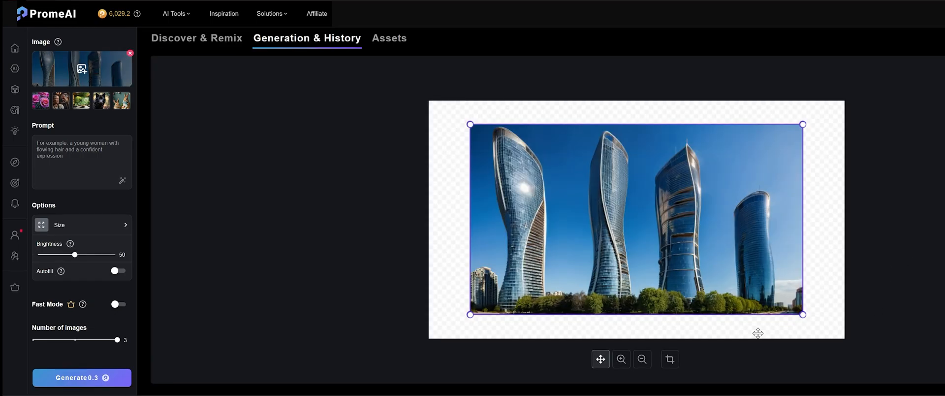
Step: Shift the image upward on the outpainting canvas, keeping the original 1612 x 921 size, and generate three images in Fast Mode
drag(644, 221, 644, 205)
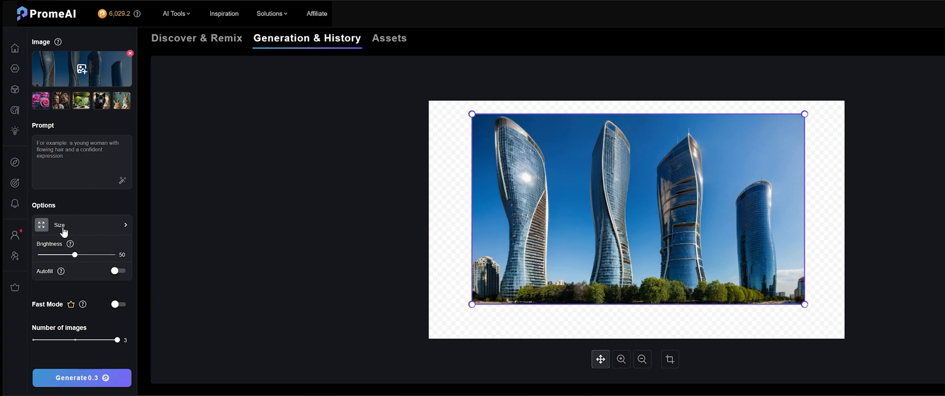
click(126, 226)
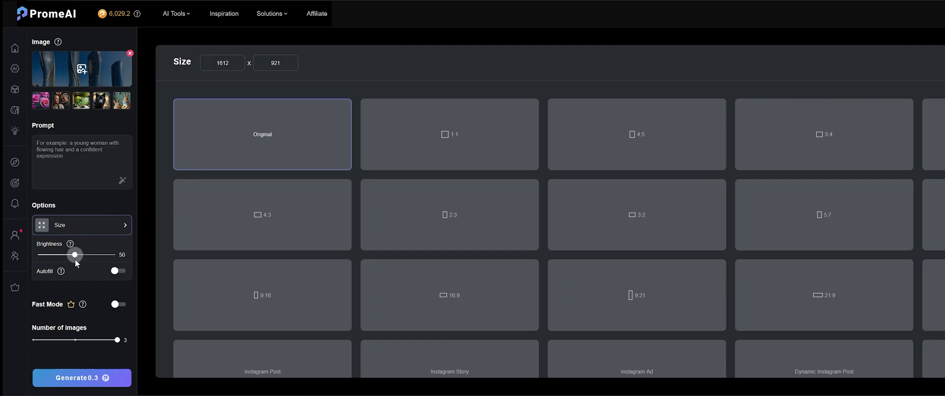
click(119, 303)
click(82, 377)
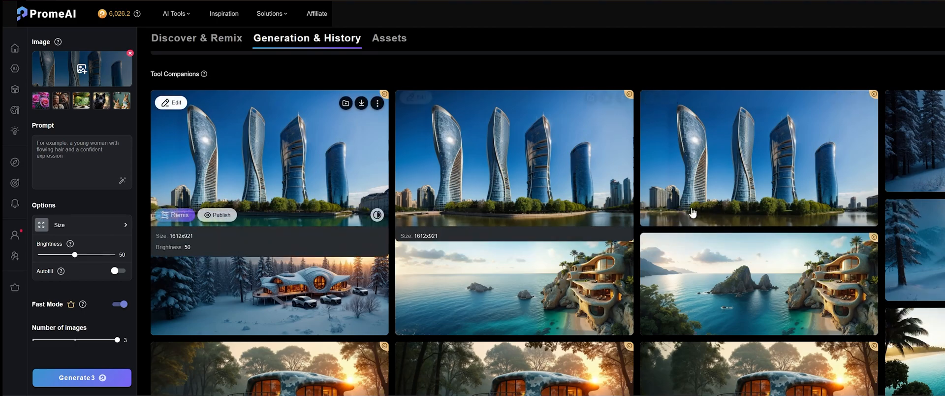
Step: Bring the first outpainted image into Erase & Replace and auto-select the small building beside the leftmost tower
mouse_move(852, 331)
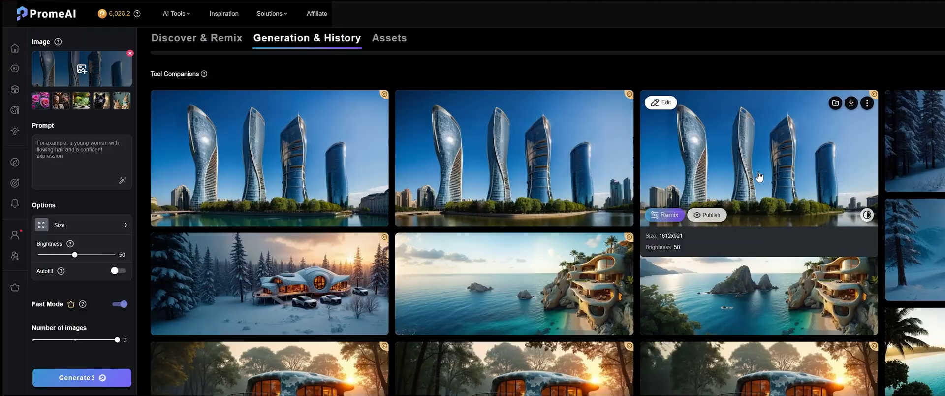
click(310, 167)
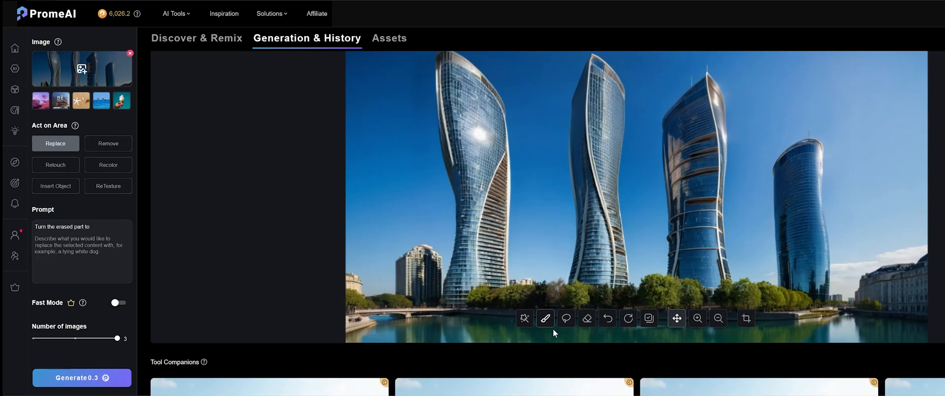
click(545, 318)
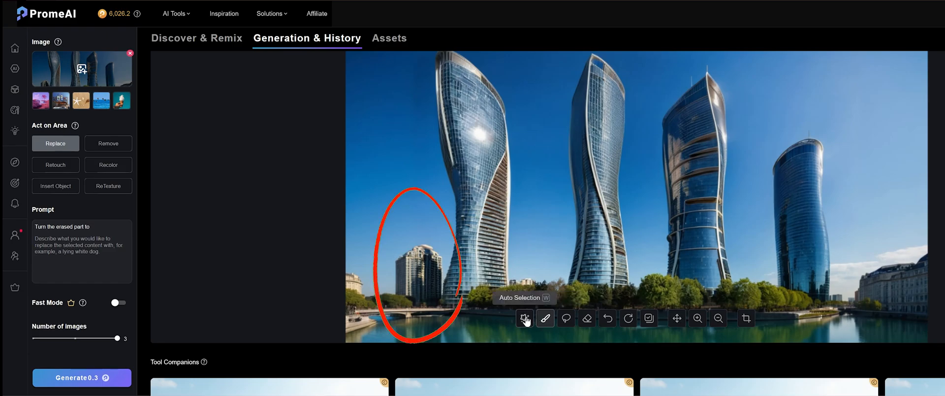
click(525, 318)
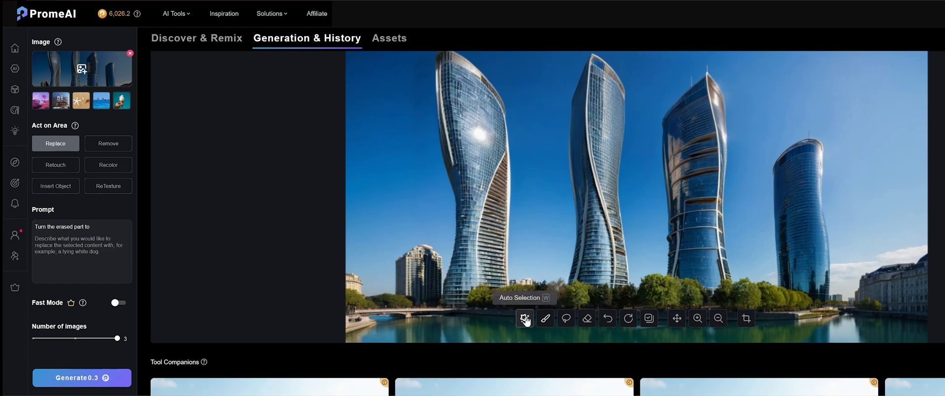
click(428, 278)
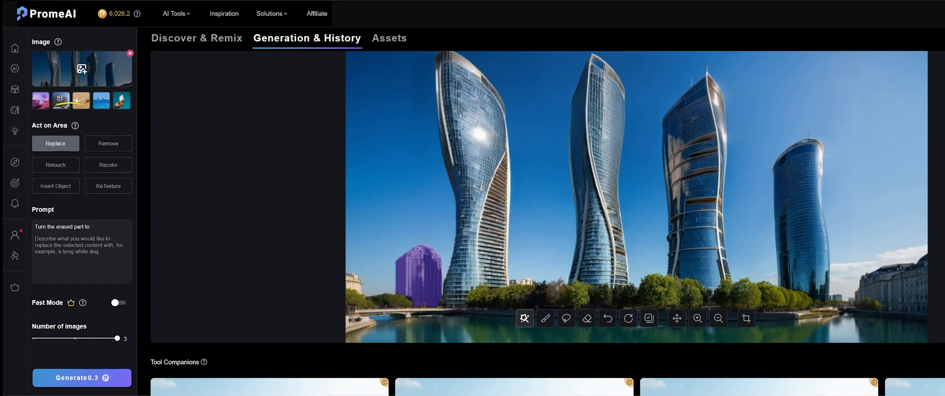
Step: Generate three Fast Mode replacements for the selected building with the prompt "Modern building with reflective cladding"
click(69, 244)
text(Mo)
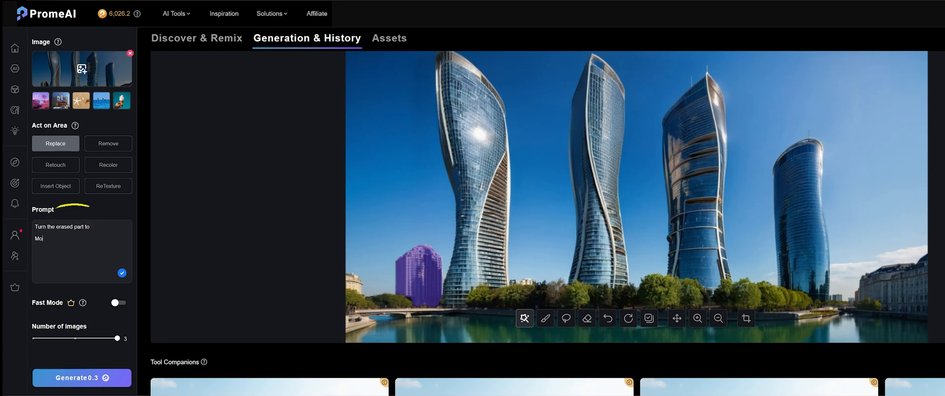
text(dern building with ref)
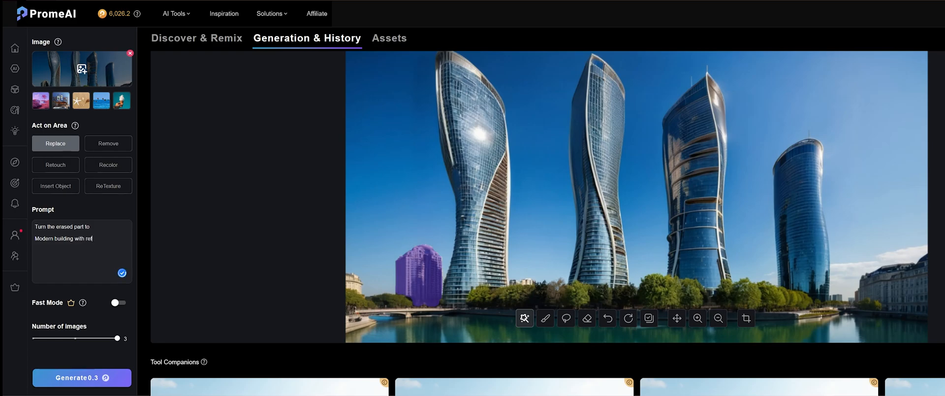
text(lective cladding)
click(120, 303)
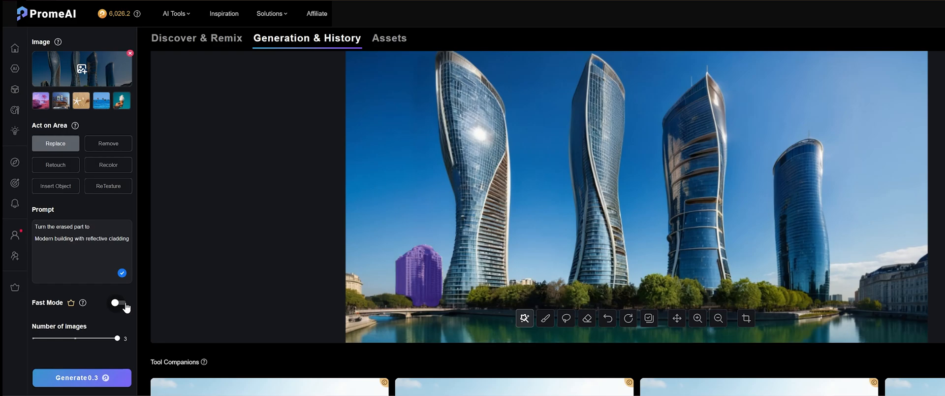
click(104, 378)
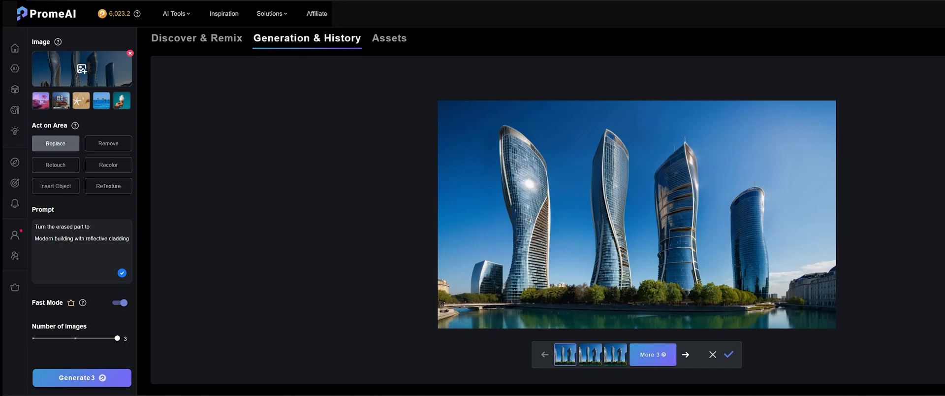
Step: Compare the three replacement variations of the small building and discard them
click(590, 357)
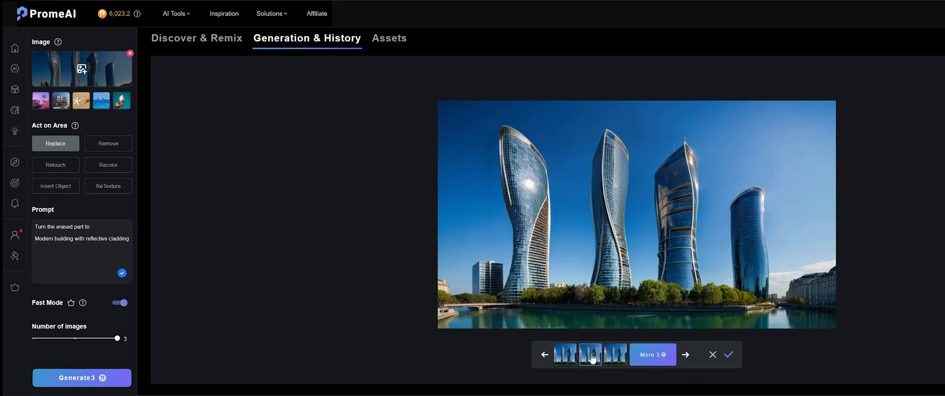
click(618, 359)
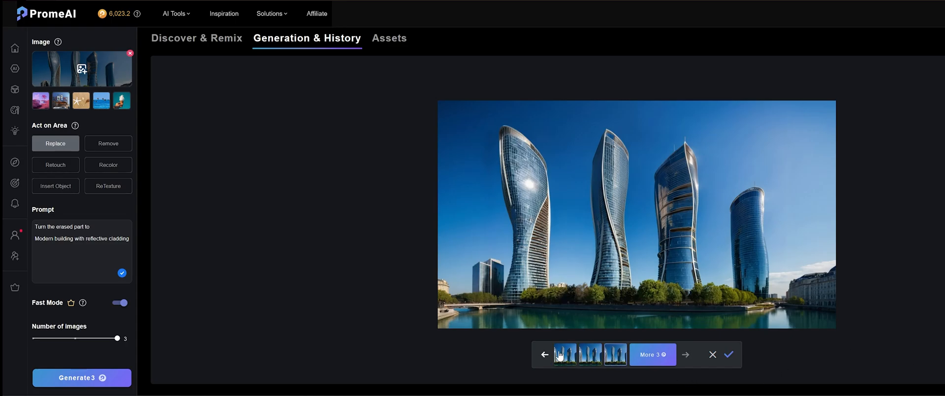
click(560, 355)
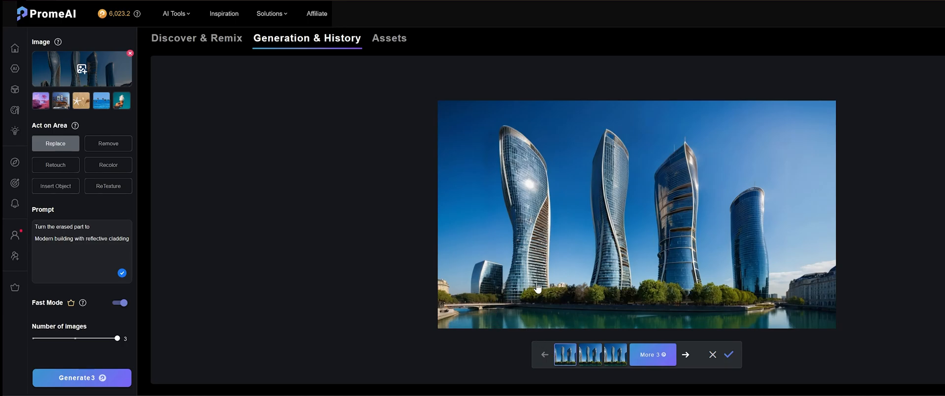
key(Right)
click(712, 355)
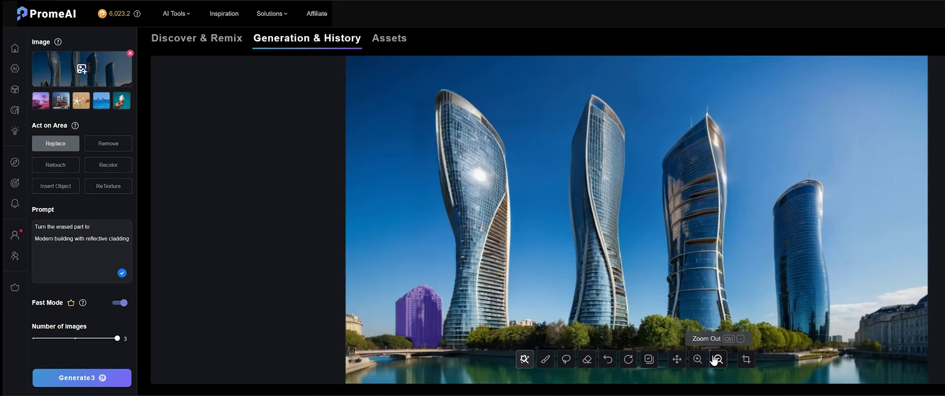
Step: Generate versions with the selected small building removed and accept the first result
click(126, 148)
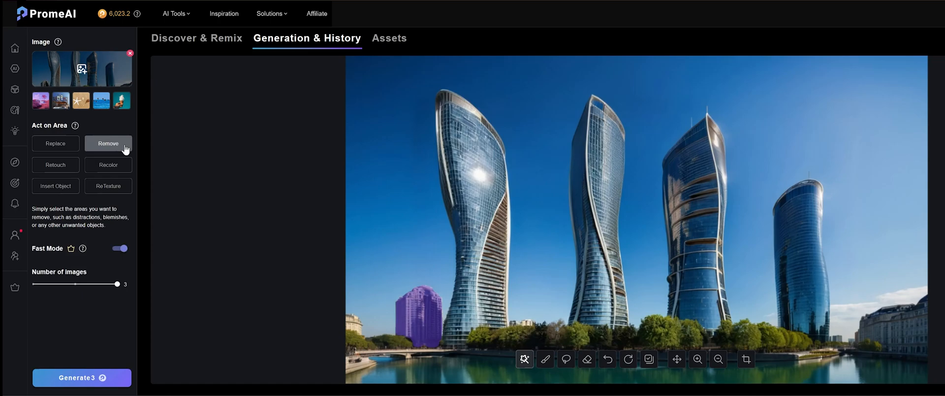
click(97, 381)
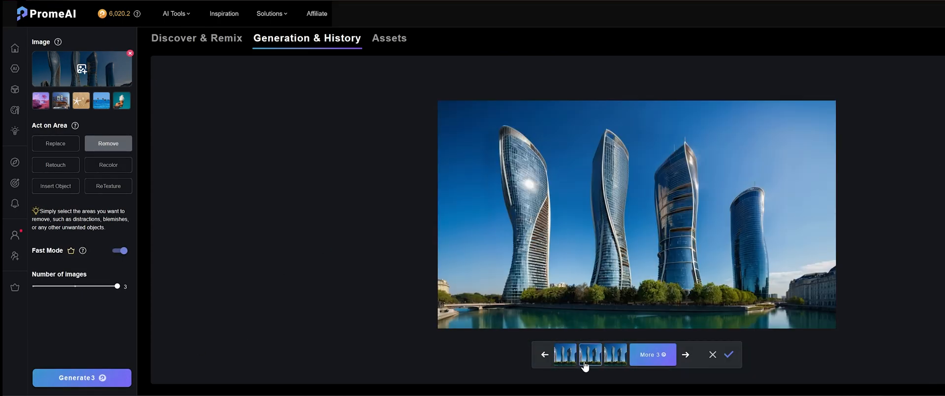
click(567, 358)
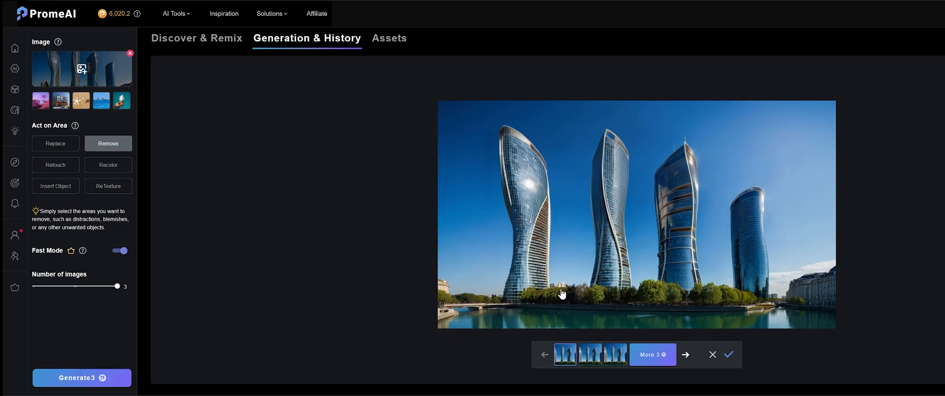
click(730, 354)
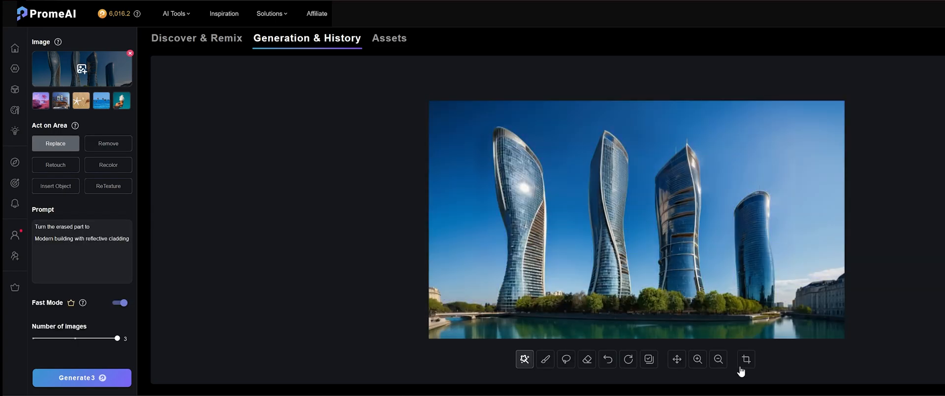
Step: Switch to Retouch and brush over the leftmost tower's glass facade, including patches at its narrow waist
click(698, 359)
click(698, 358)
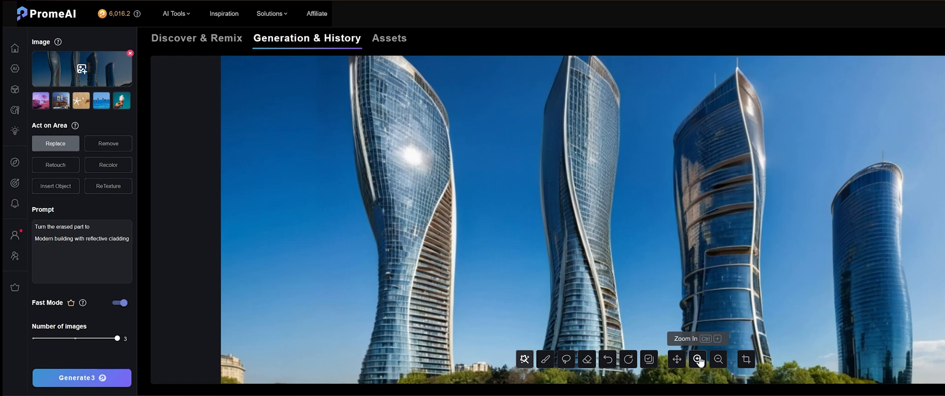
click(55, 165)
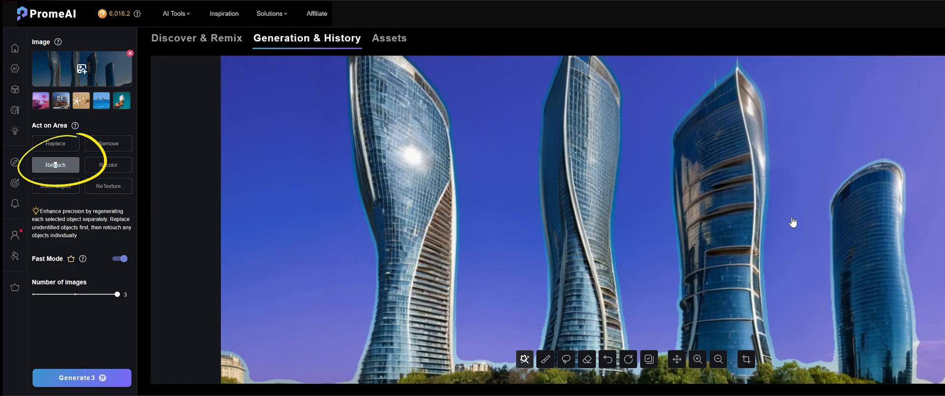
middle_click(792, 216)
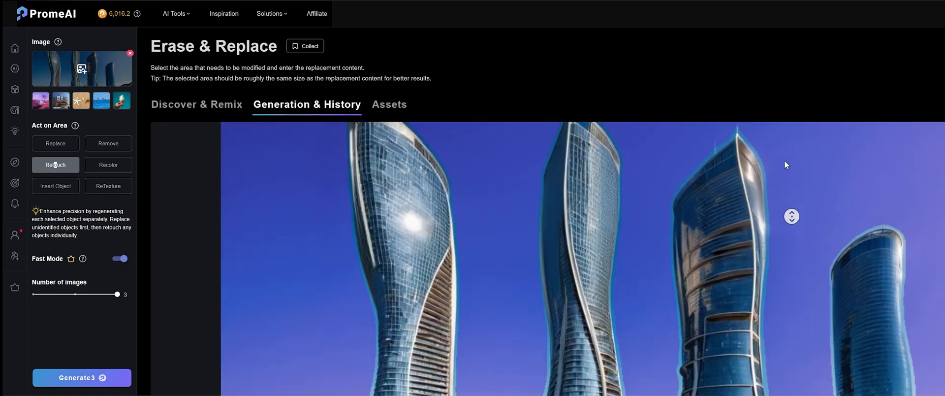
middle_click(784, 161)
scroll(650, 221, down, 3)
scroll(662, 215, up, 3)
scroll(665, 208, down, 2)
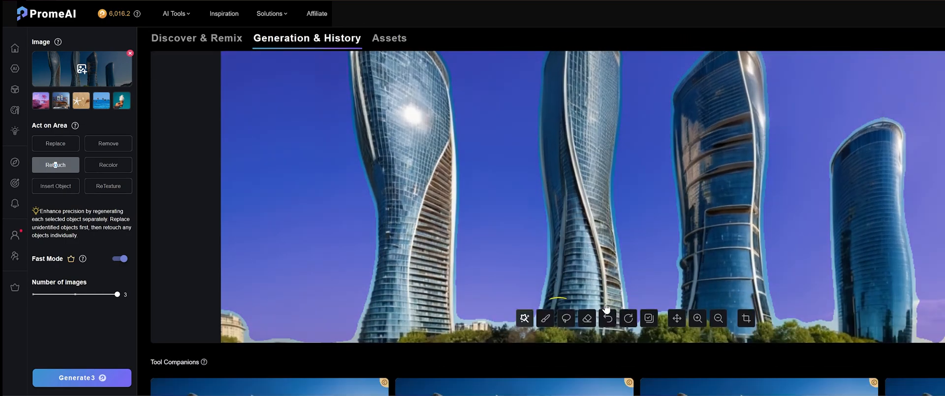
click(546, 320)
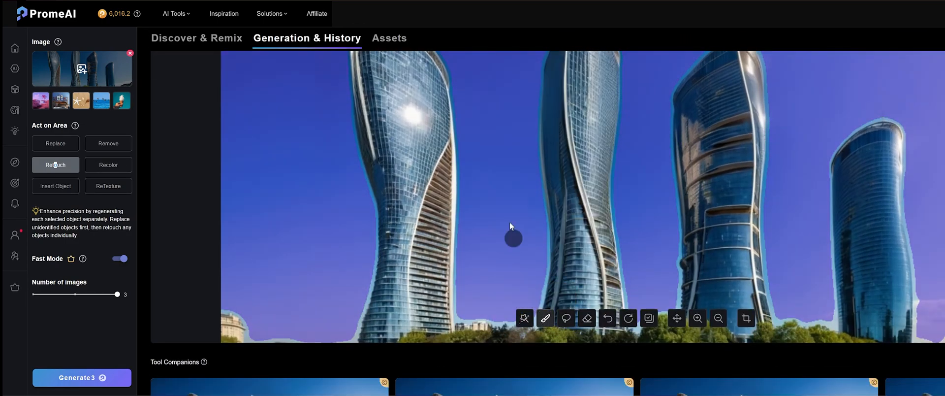
mouse_move(379, 67)
mouse_down()
mouse_move(432, 99)
mouse_move(381, 100)
mouse_move(443, 131)
mouse_move(442, 145)
mouse_move(402, 179)
mouse_up()
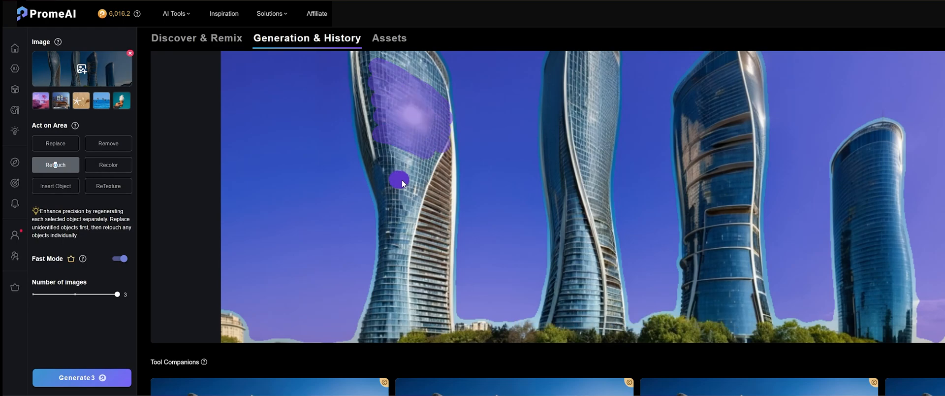
drag(392, 246, 398, 244)
drag(420, 224, 435, 229)
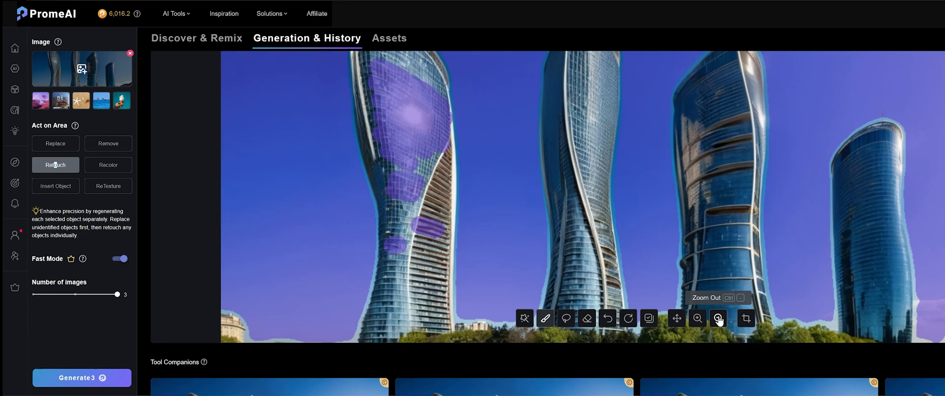
Step: Fill out the retouch mask on the leftmost tower and brush over the lower curved facade of the second tower
click(719, 318)
scroll(566, 121, up, 2)
mouse_move(454, 116)
mouse_down()
mouse_move(462, 141)
mouse_move(429, 139)
mouse_move(462, 163)
mouse_move(443, 122)
mouse_up()
drag(450, 286, 448, 280)
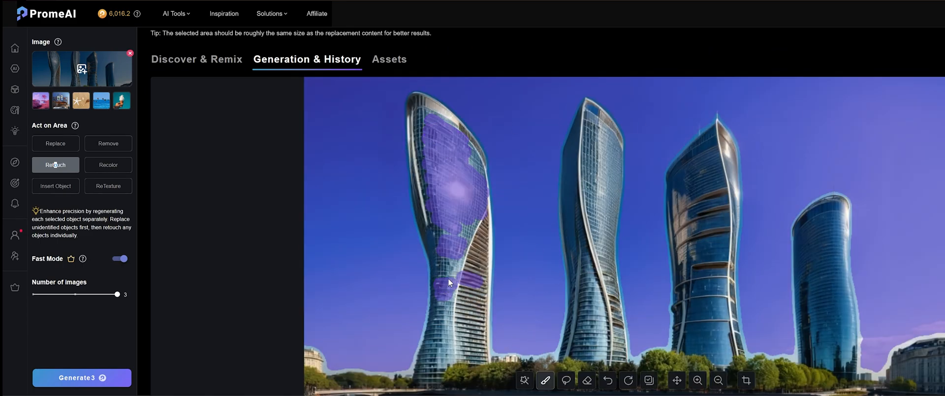
drag(610, 301, 614, 306)
drag(614, 311, 619, 327)
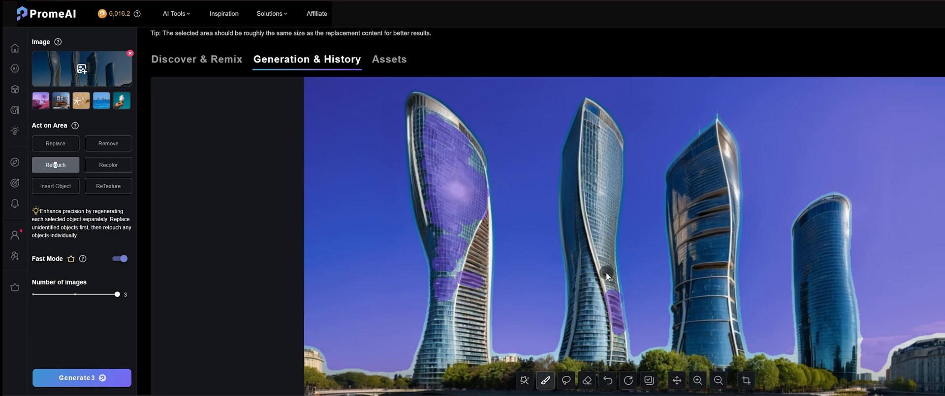
drag(607, 273, 612, 289)
Step: Generate three Fast Mode retouched versions of the masked facades and accept the second one
click(80, 379)
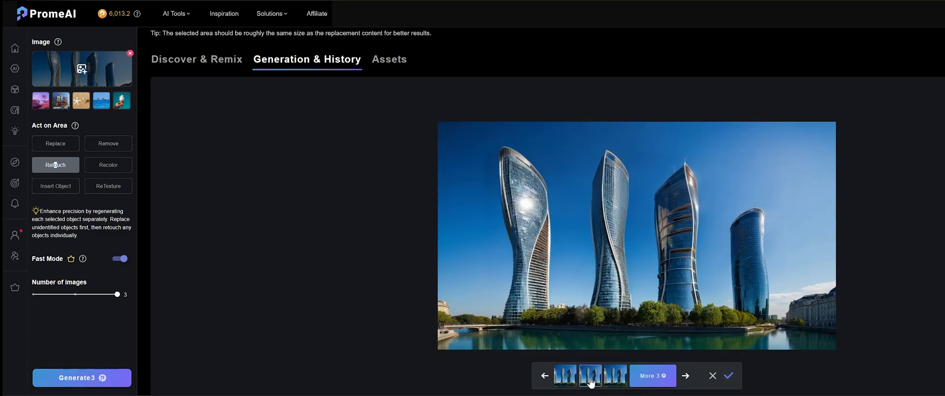
click(589, 377)
click(728, 375)
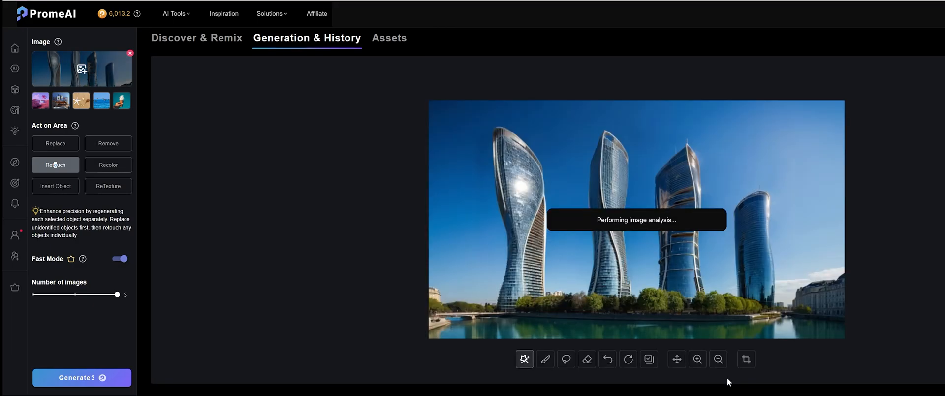
Step: Brush a retouch mask along the second tower's lower outer edge and over the leftmost tower's upper facade and waist
click(698, 359)
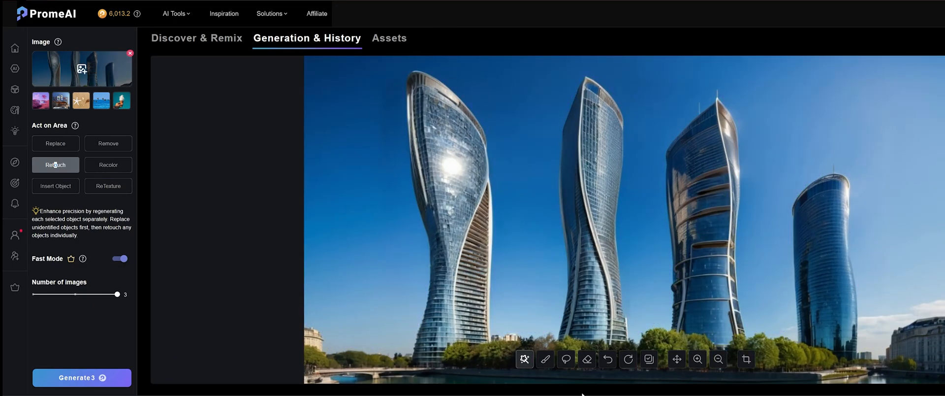
click(545, 359)
drag(620, 252, 620, 274)
drag(628, 334, 629, 337)
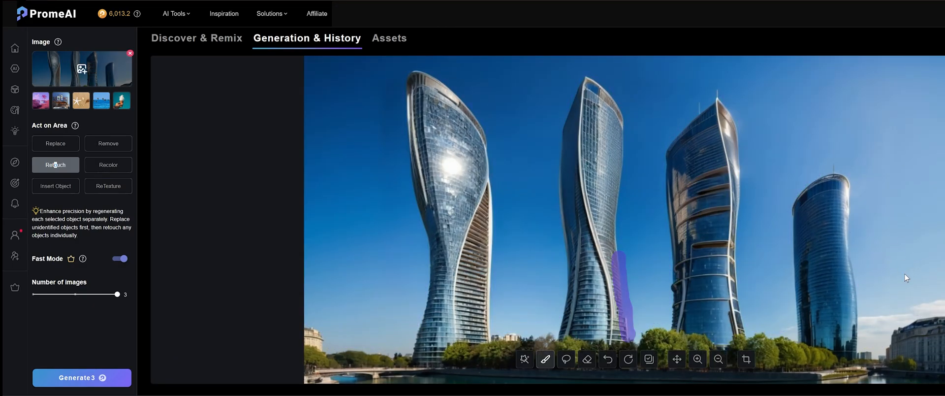
mouse_move(436, 101)
mouse_down()
mouse_move(450, 111)
mouse_move(429, 108)
mouse_move(429, 120)
mouse_move(477, 158)
mouse_up()
drag(443, 212, 448, 226)
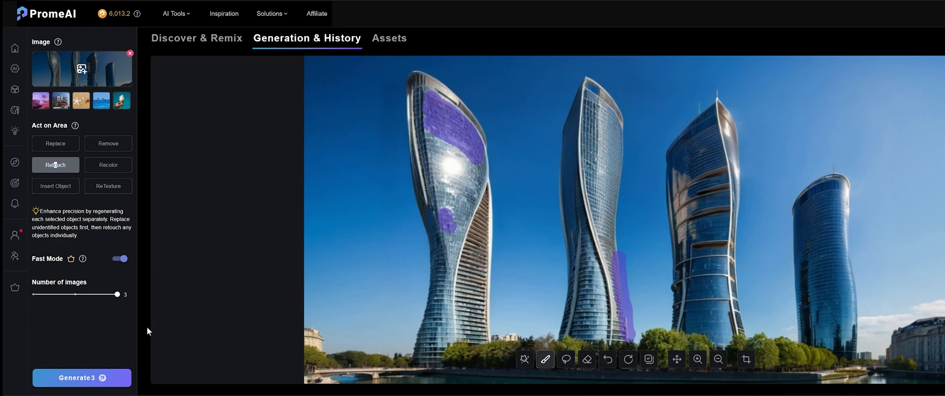
Step: Generate three retouched versions of the newly masked areas and compare them
click(82, 377)
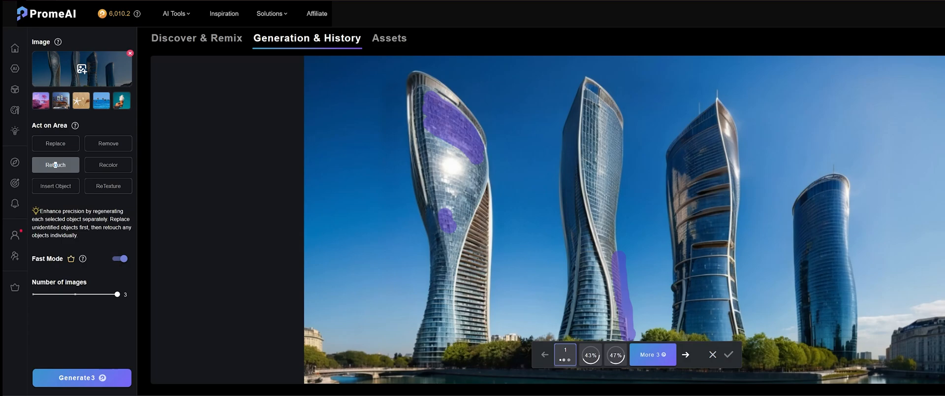
click(567, 358)
click(592, 356)
click(610, 355)
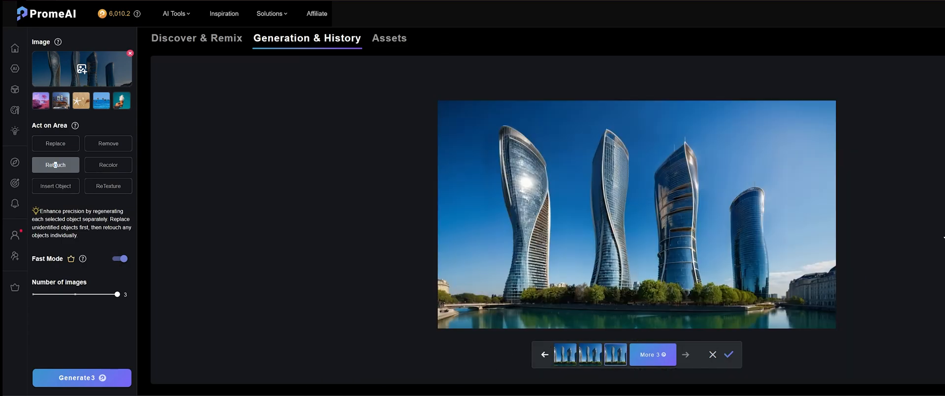
Step: Open the newest Retouch image from the generation history for inspection
scroll(935, 237, down, 7)
scroll(906, 231, up, 2)
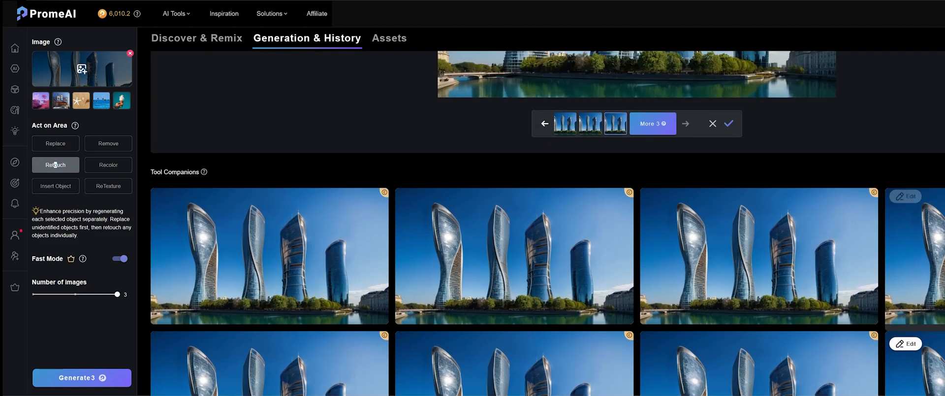
click(290, 270)
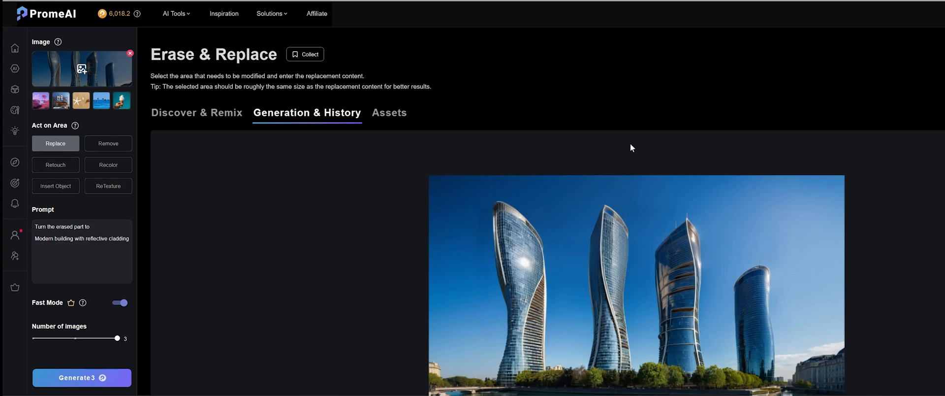
Step: Send the newest Remove result from the generation history to the HD Upscaler at 3224 x 1842
scroll(631, 148, down, 6)
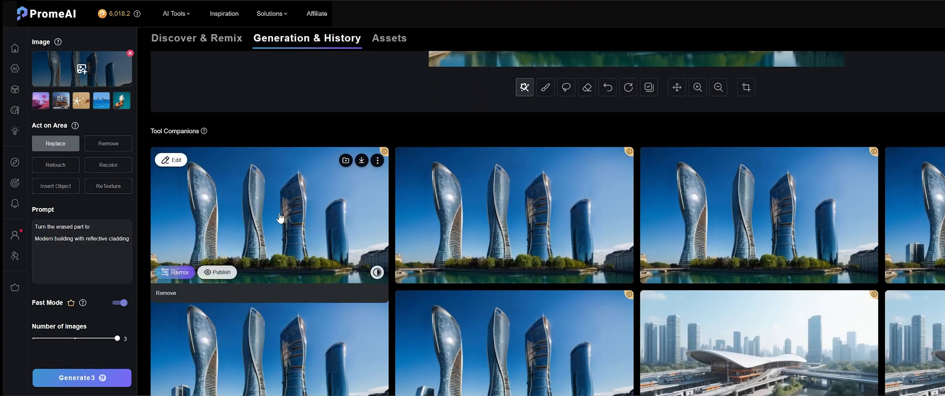
click(363, 162)
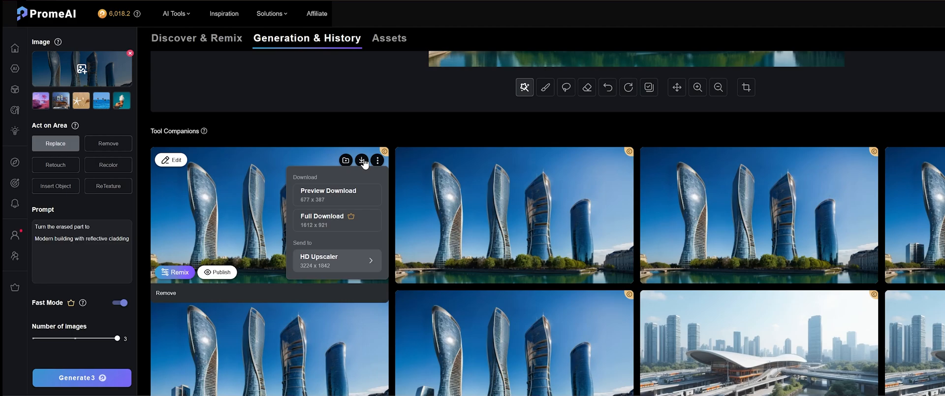
click(328, 267)
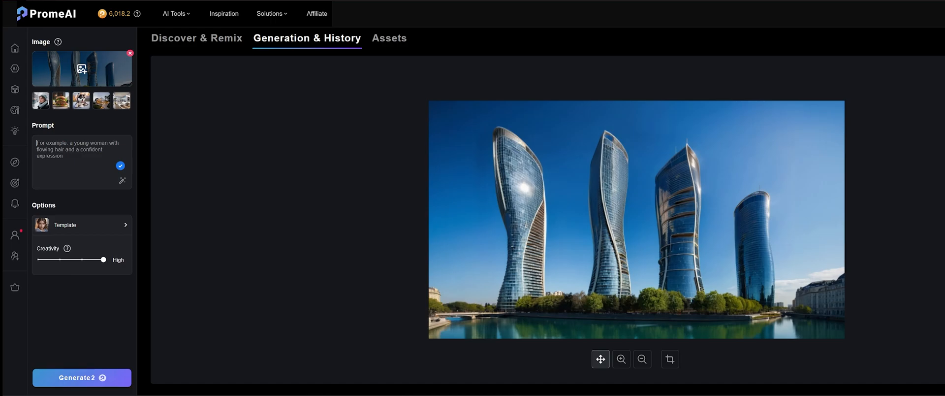
Step: Upscale the skyscraper image with the prompt "Make lines precise, golden hour" and open the result at full size
text(make line)
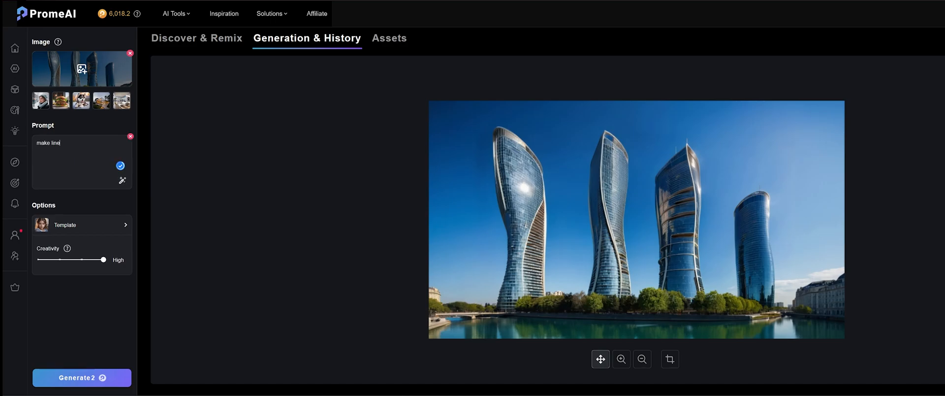
text(s precise, golden hour)
click(42, 143)
click(51, 206)
click(88, 380)
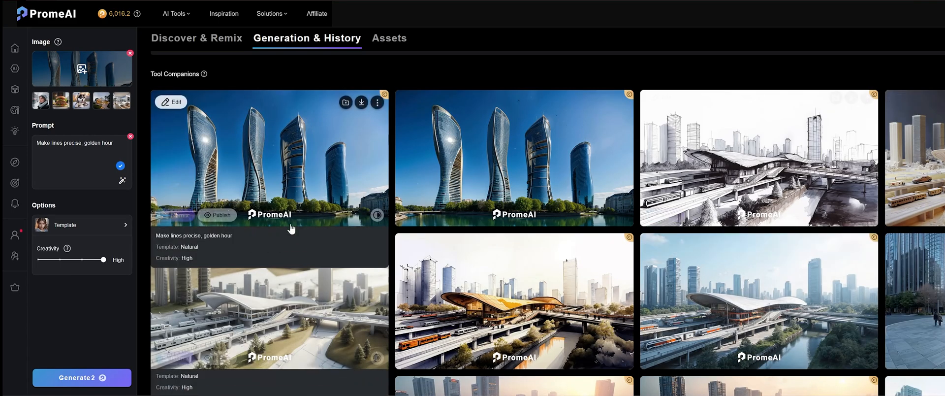
click(260, 165)
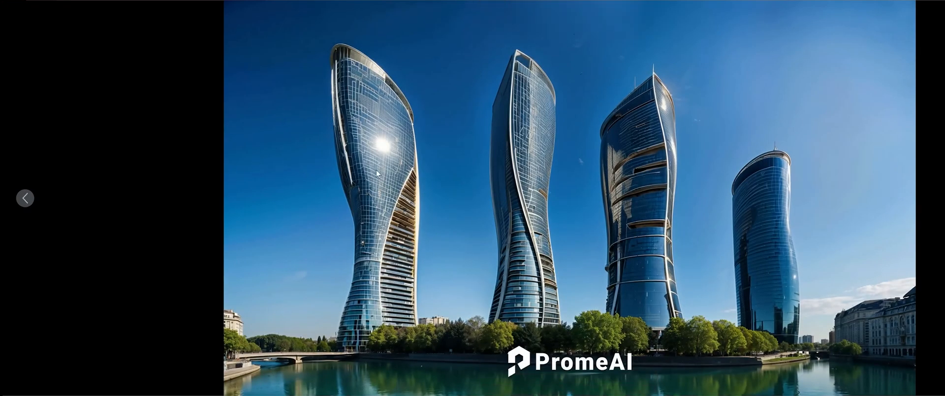